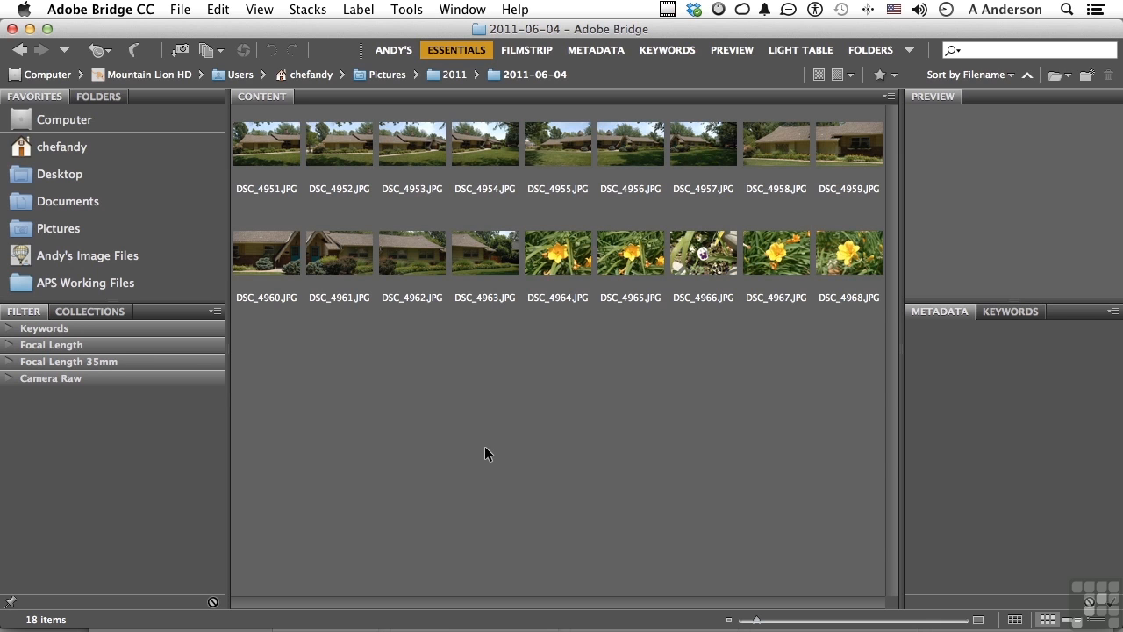
- Give the photo DSC_4955.JPG a five-star rating
{"action": "left_click", "coordinate": [358, 9]}
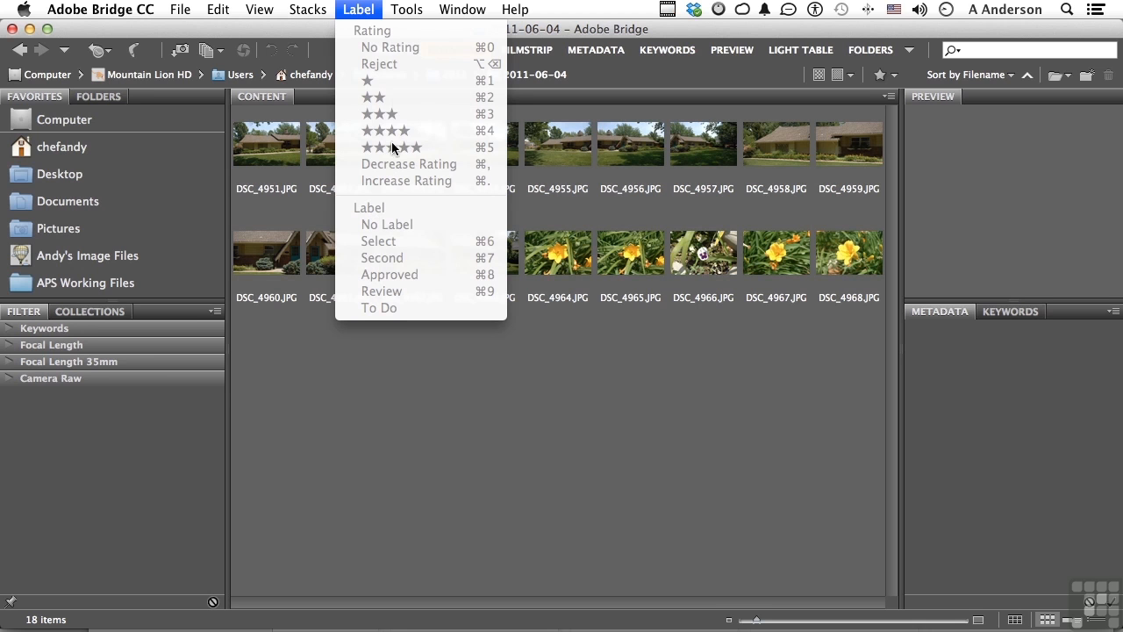
{"action": "left_click", "coordinate": [511, 425]}
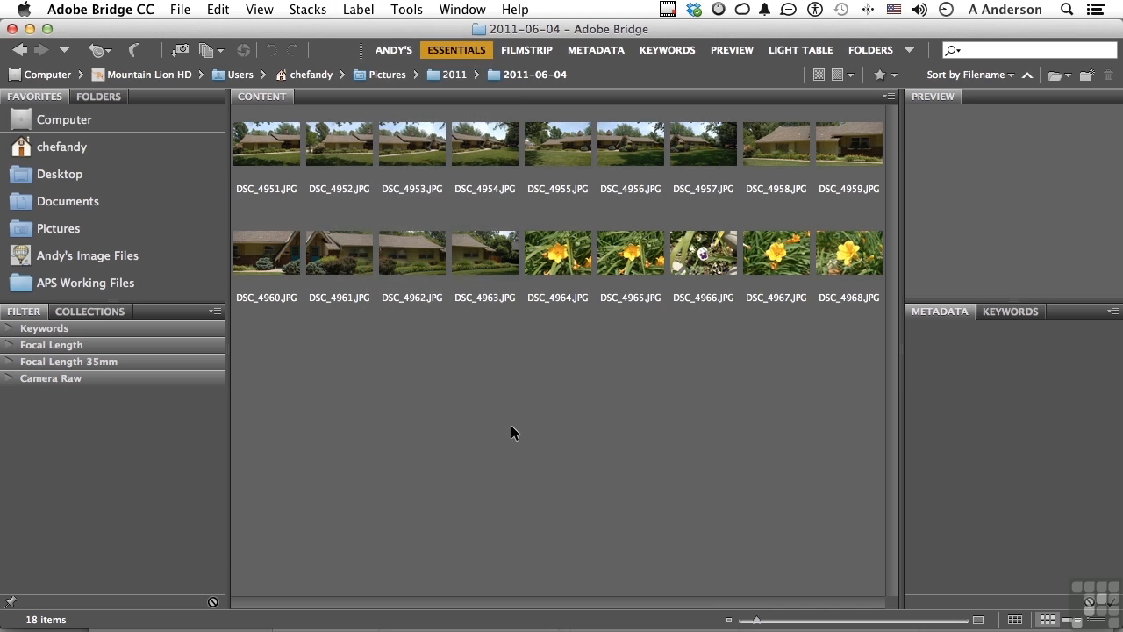
{"action": "left_click", "coordinate": [551, 153]}
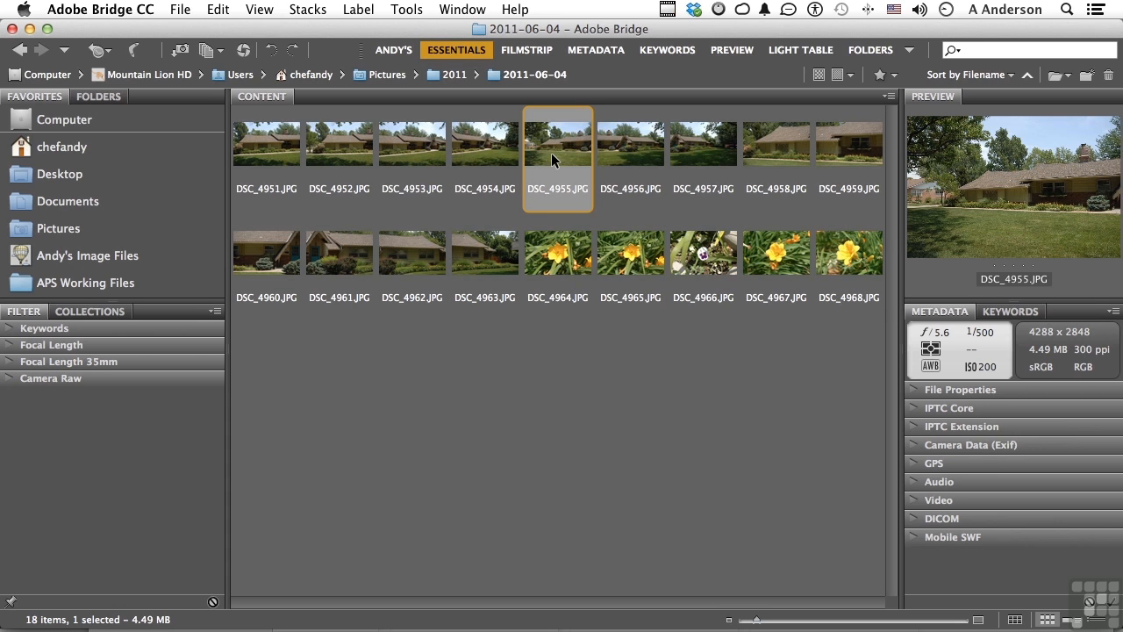
{"action": "left_click", "coordinate": [360, 12]}
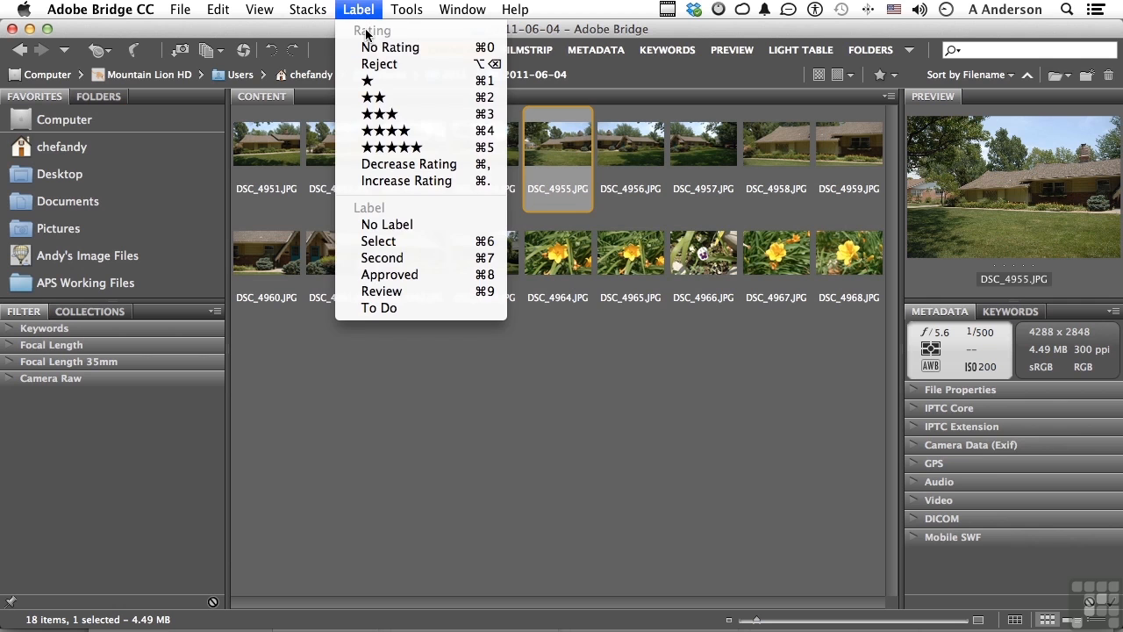
{"action": "left_click", "coordinate": [396, 153]}
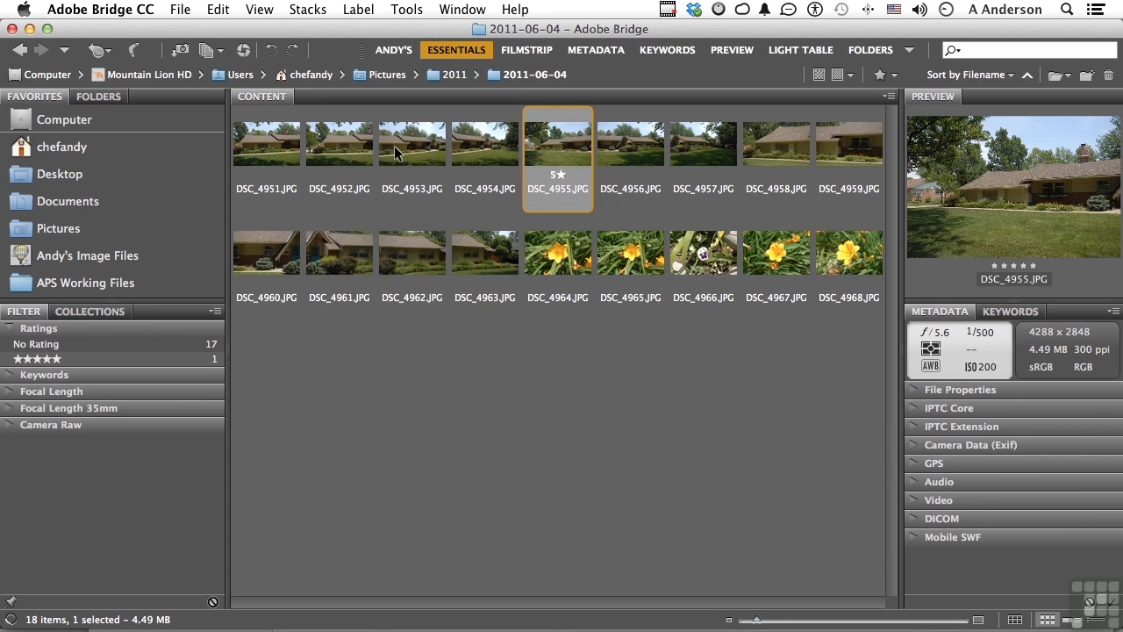
- Rate DSC_4957.JPG four stars, and give DSC_4960.JPG and DSC_4963.JPG together the same four-star rating
{"action": "left_click", "coordinate": [713, 150]}
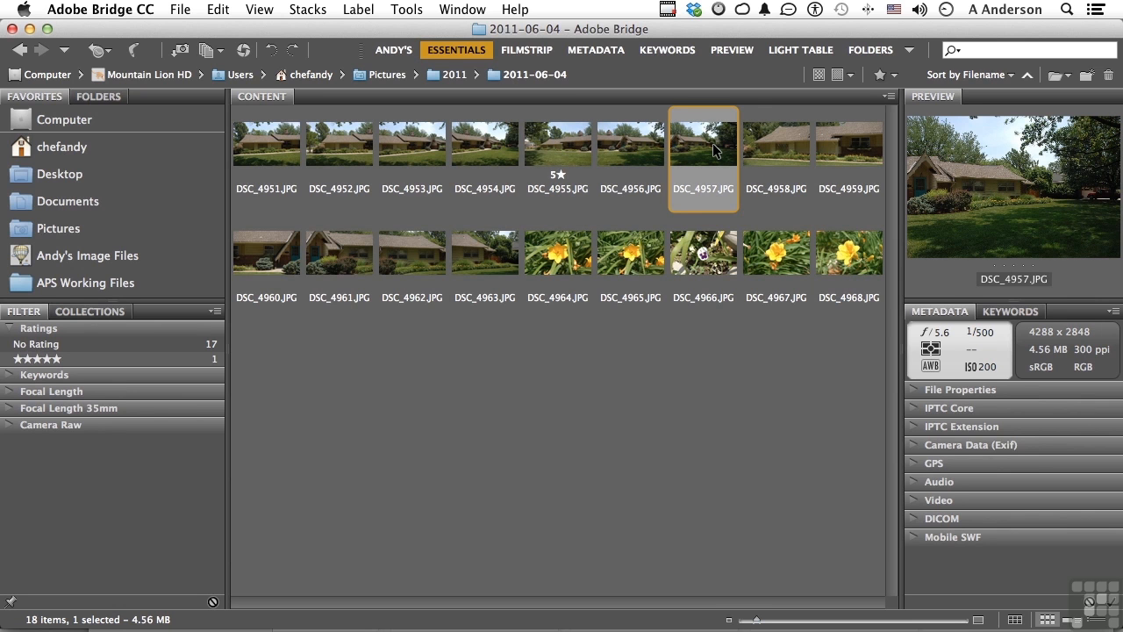
{"action": "key", "text": "super+4"}
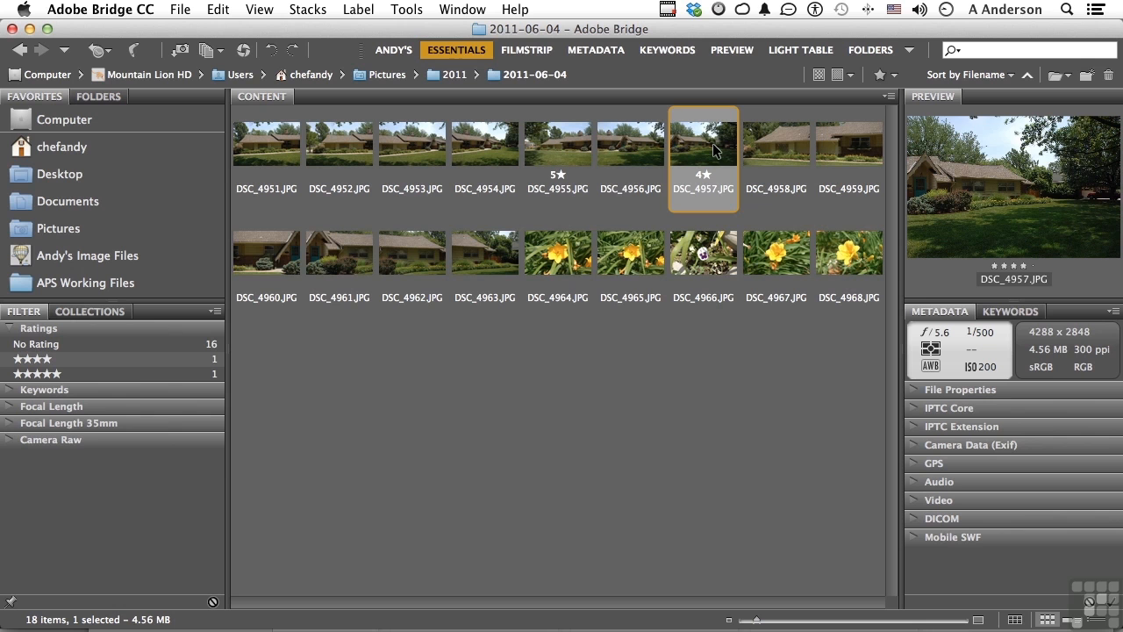
{"action": "left_click", "coordinate": [247, 259]}
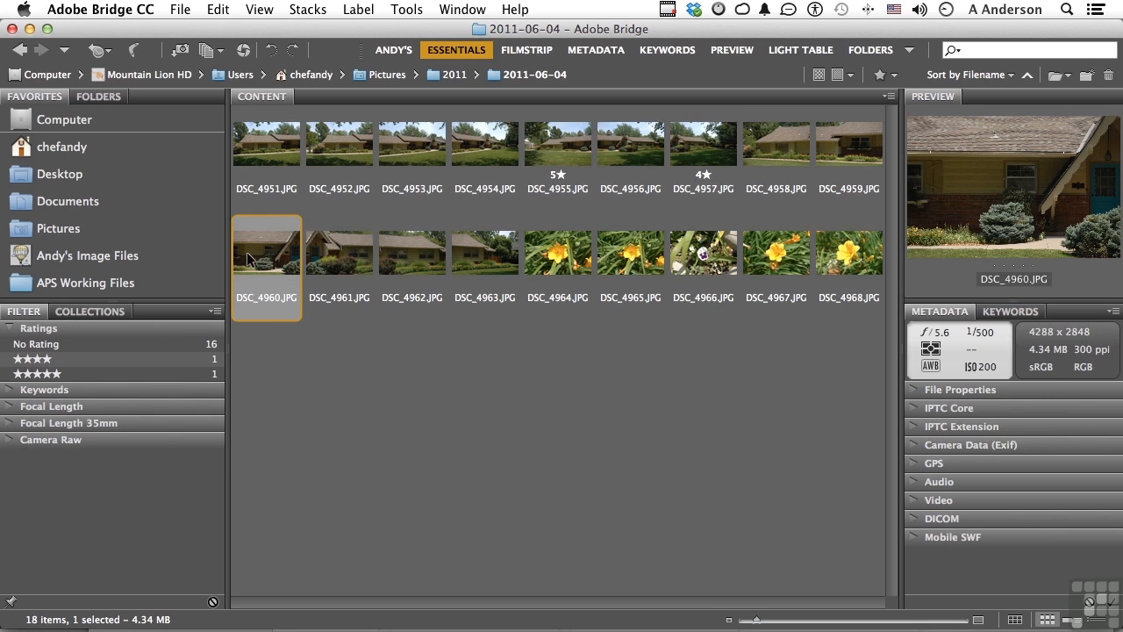
{"action": "left_click", "coordinate": [485, 251], "text": "shift"}
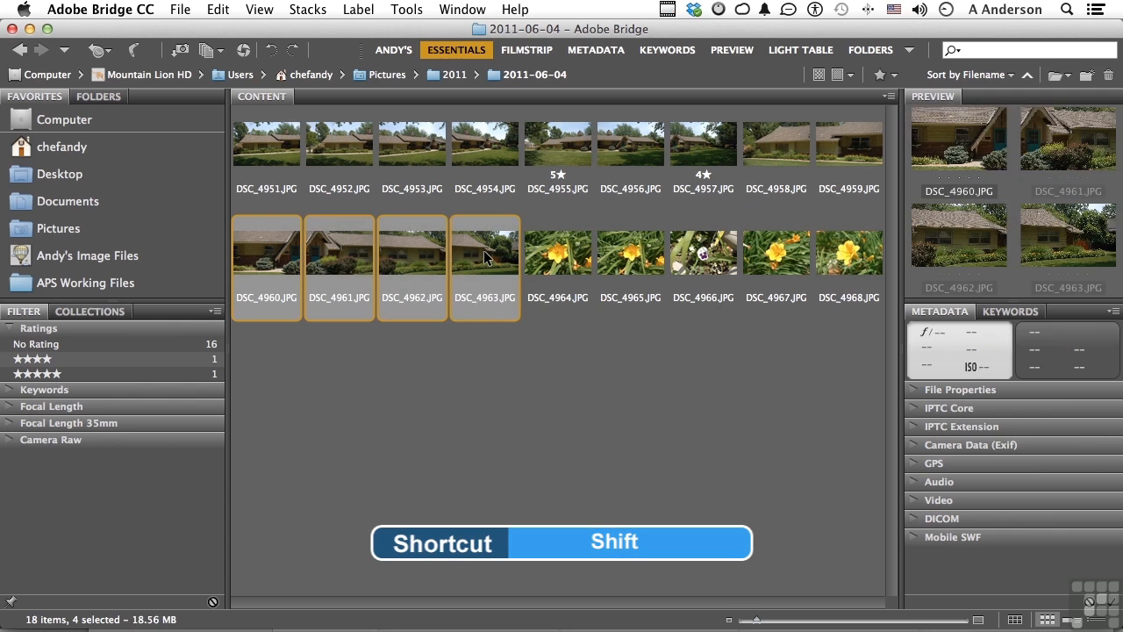
{"action": "left_click", "coordinate": [456, 409]}
{"action": "left_click", "coordinate": [260, 258]}
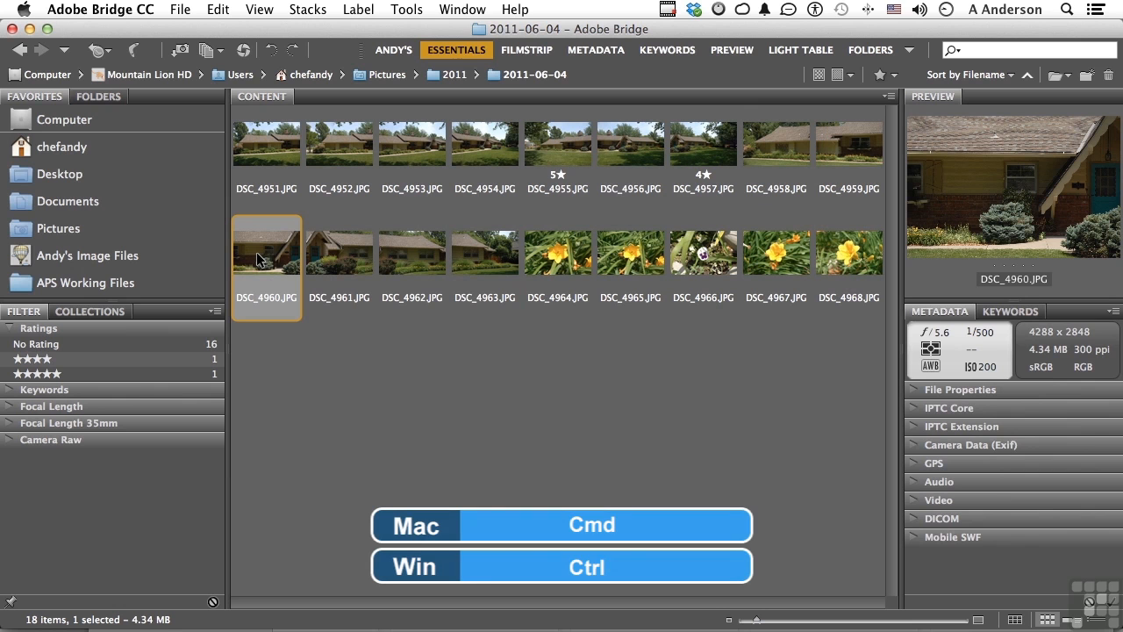
{"action": "left_click", "coordinate": [489, 261], "text": "super"}
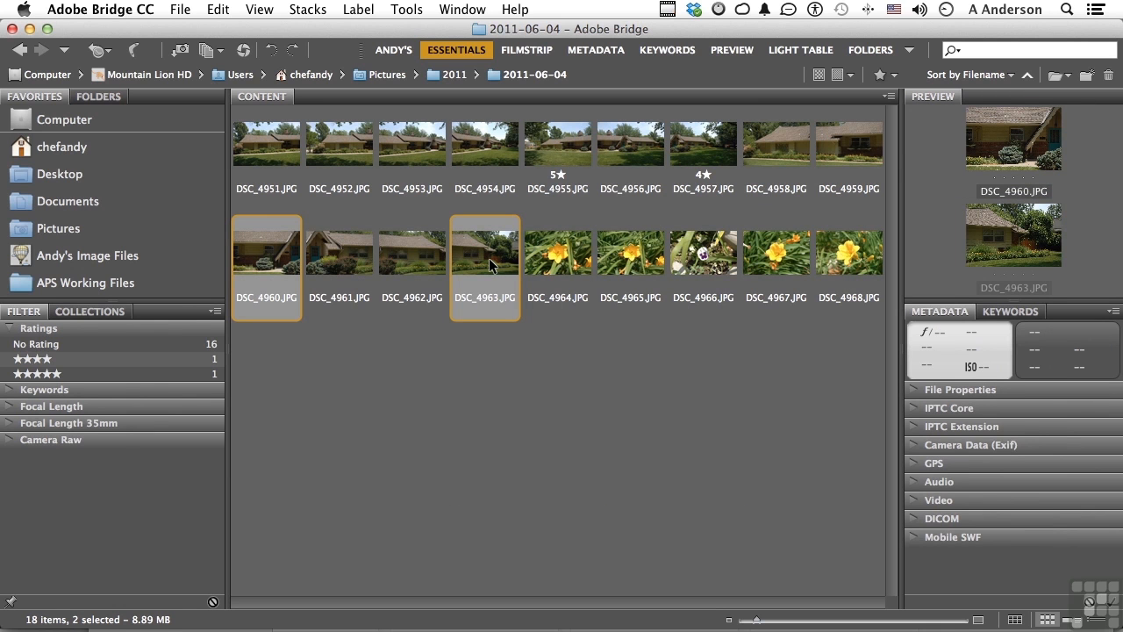
{"action": "key", "text": "super+4"}
{"action": "left_click", "coordinate": [692, 395]}
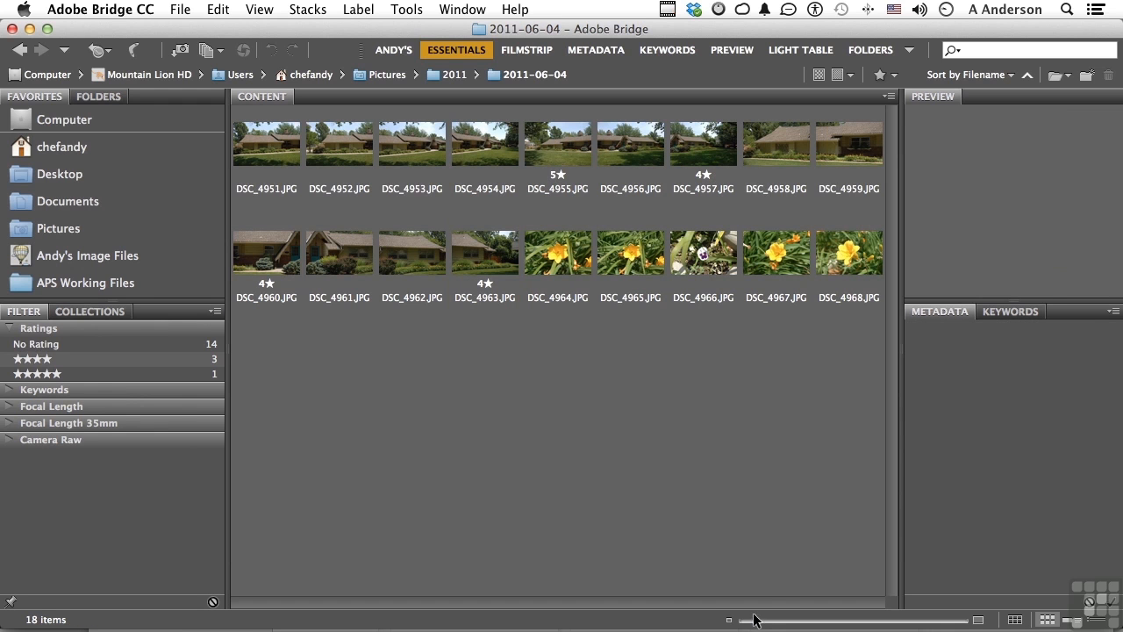
- Enlarge the thumbnails slightly and use the stars beneath DSC_4954.JPG to rate it five, finally three stars
{"action": "left_click_drag", "start_coordinate": [754, 621], "coordinate": [760, 623]}
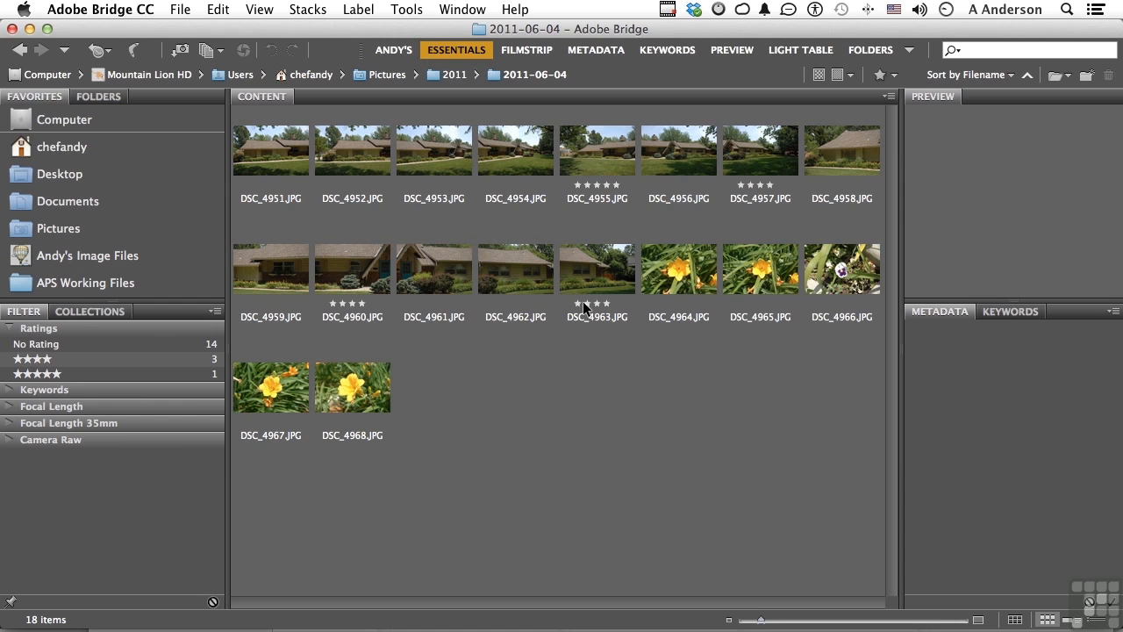
{"action": "left_click", "coordinate": [513, 143]}
{"action": "left_click", "coordinate": [534, 185]}
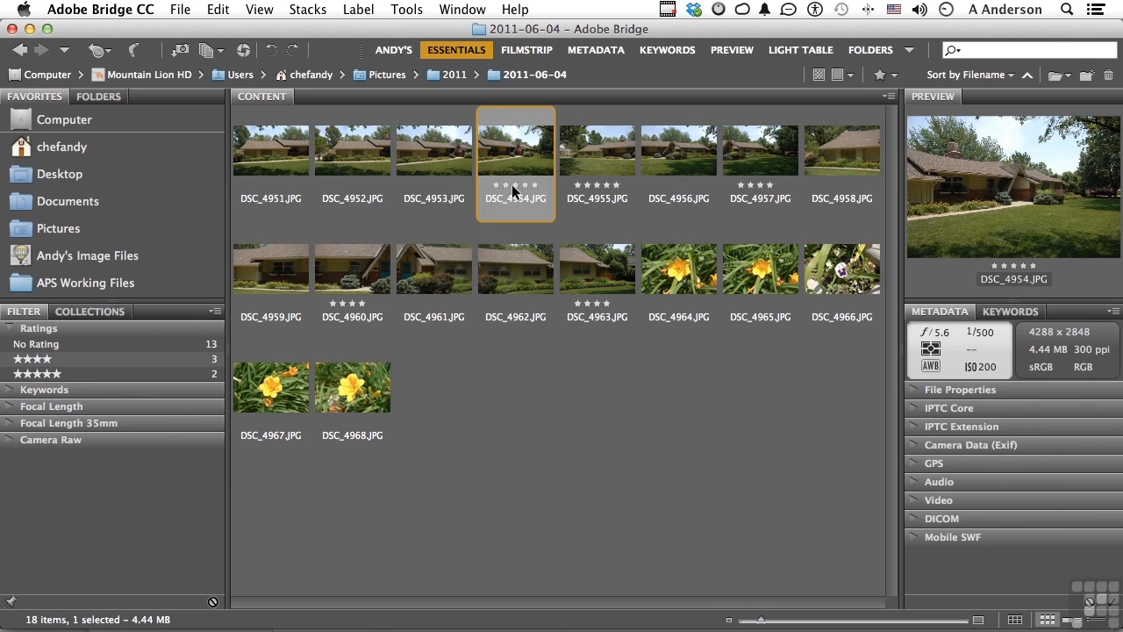
{"action": "left_click", "coordinate": [512, 184]}
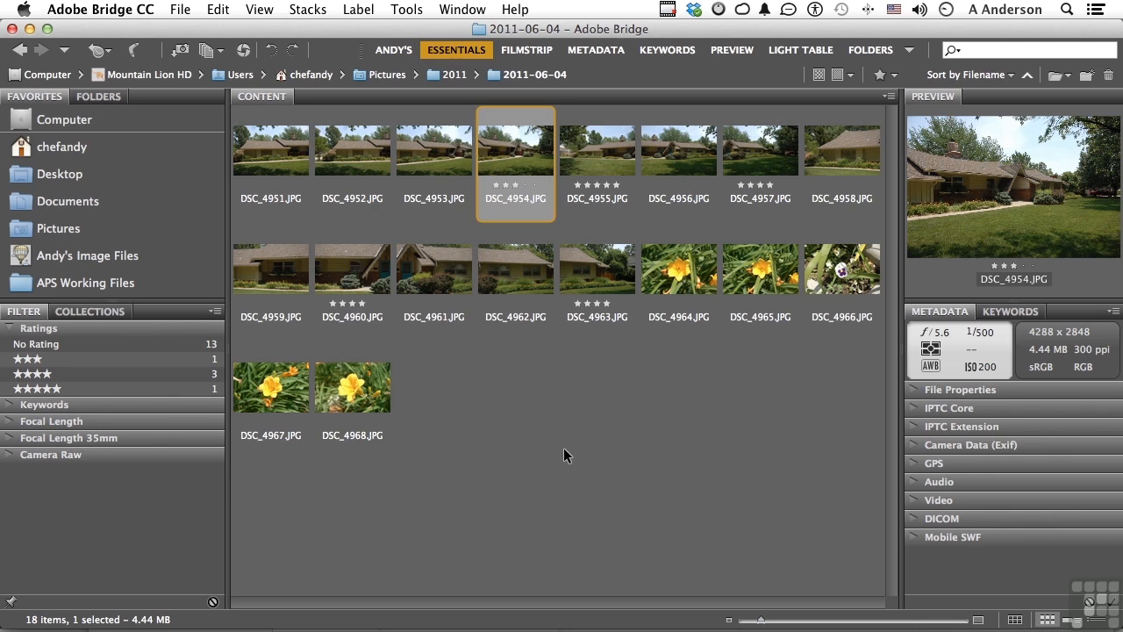
- Open DSC_4966.JPG in Photoshop, close all open images there and switch back to Bridge
{"action": "double_click", "coordinate": [829, 268]}
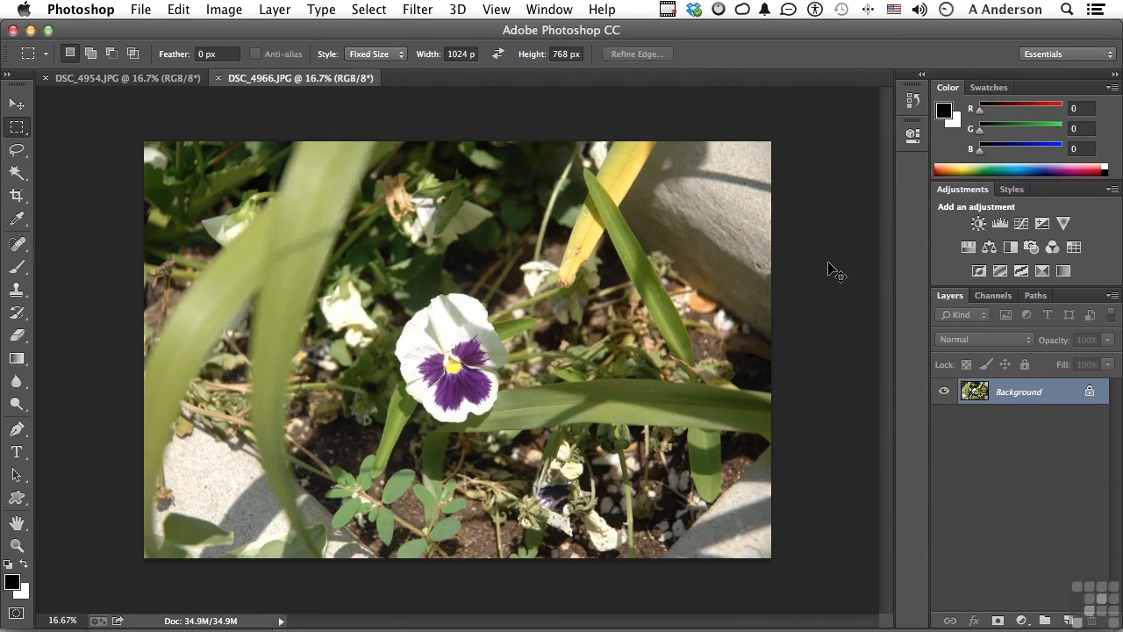
{"action": "key", "text": "super+alt+w"}
{"action": "key", "text": "super+Tab"}
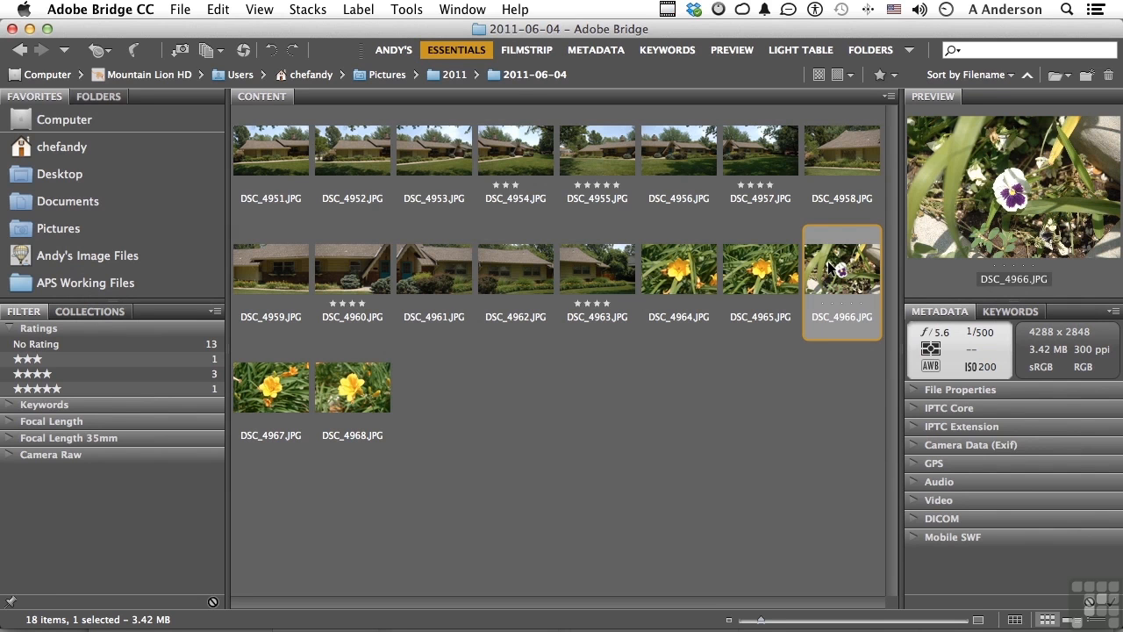
- Apply the Approved label to DSC_4951.JPG, DSC_4953.JPG and DSC_4955.JPG together, and clear the selection
{"action": "left_click", "coordinate": [367, 10]}
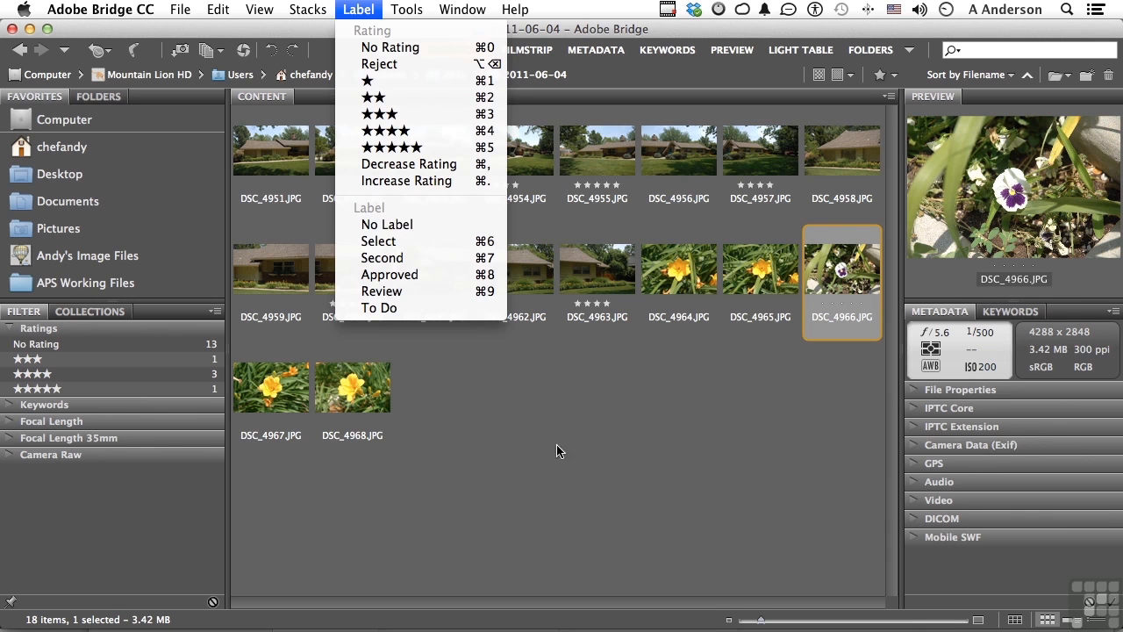
{"action": "left_click", "coordinate": [590, 478]}
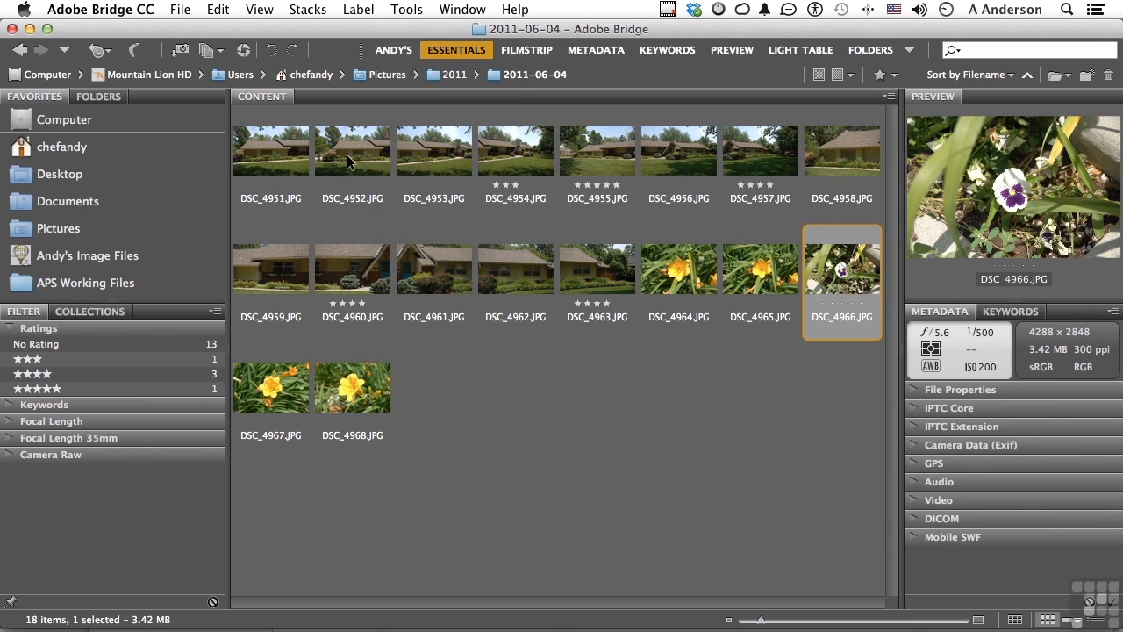
{"action": "left_click", "coordinate": [276, 154]}
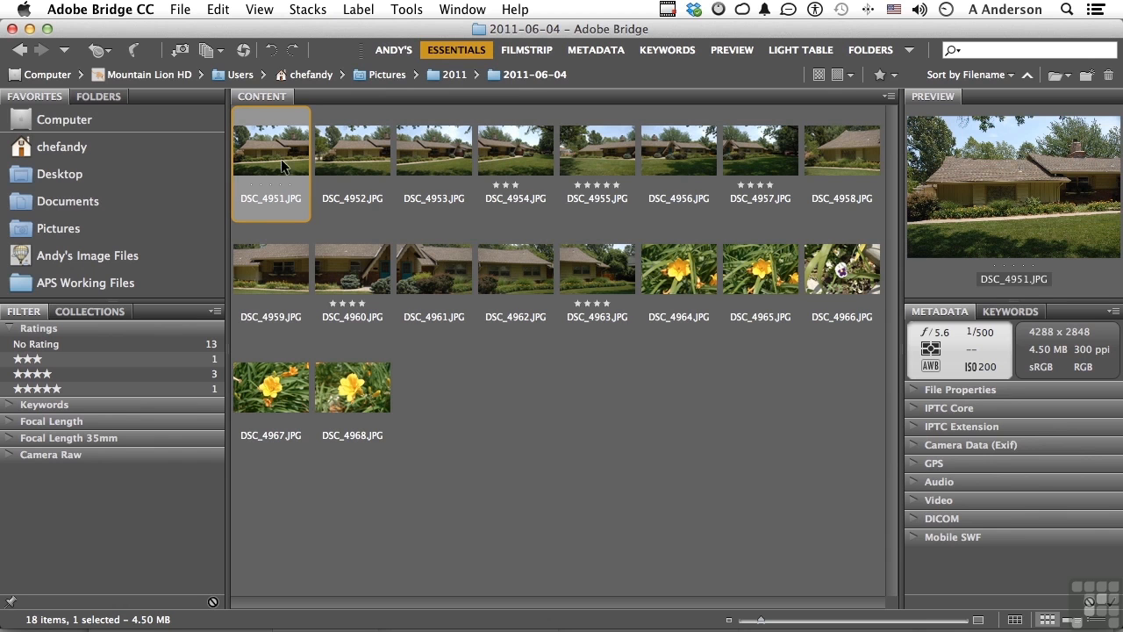
{"action": "left_click", "coordinate": [424, 152], "text": "super"}
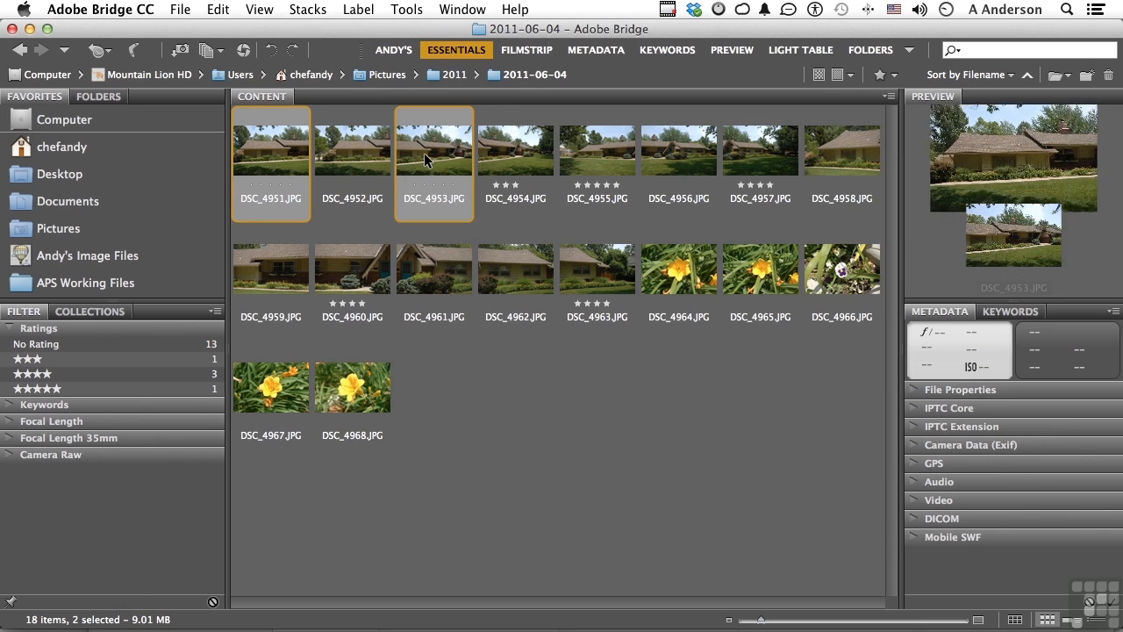
{"action": "left_click", "coordinate": [590, 144], "text": "super"}
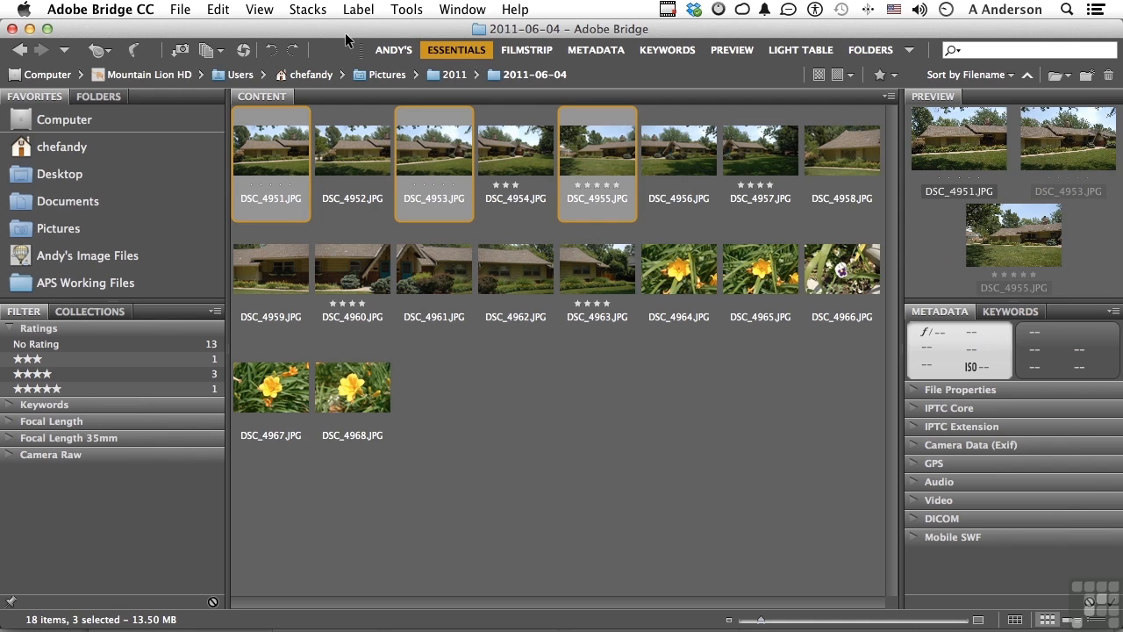
{"action": "left_click", "coordinate": [349, 10]}
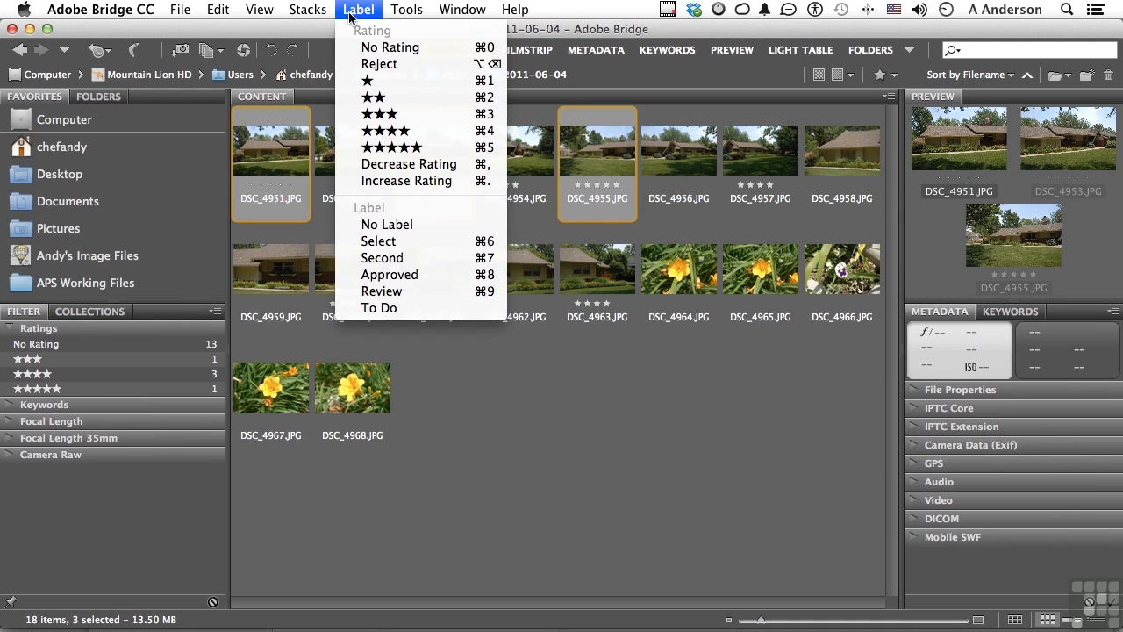
{"action": "left_click", "coordinate": [420, 275]}
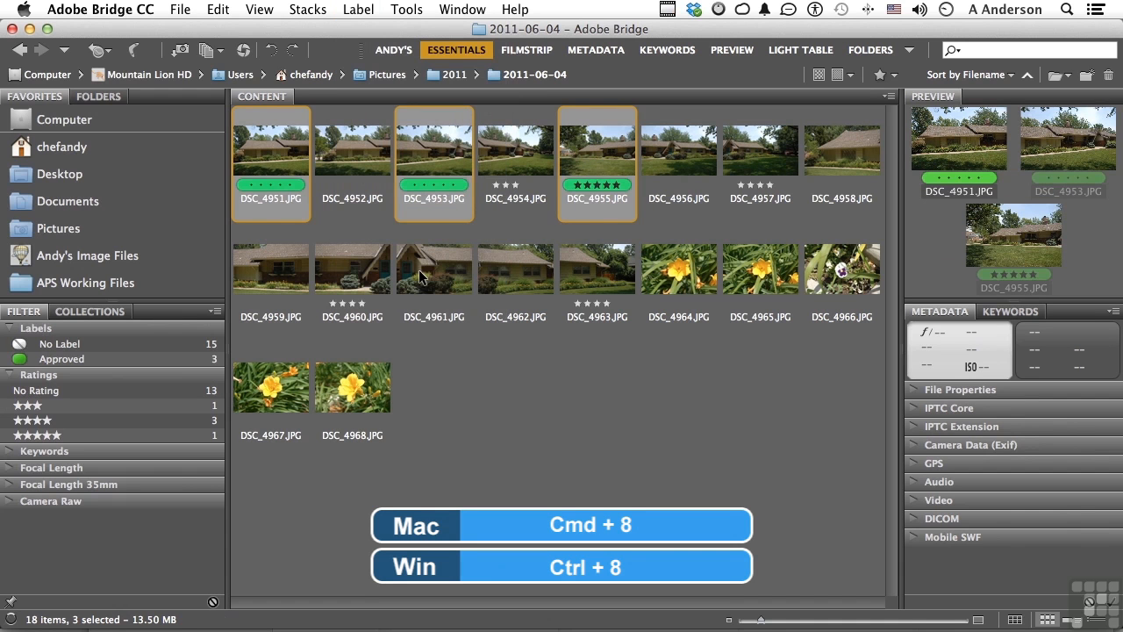
{"action": "left_click", "coordinate": [585, 475]}
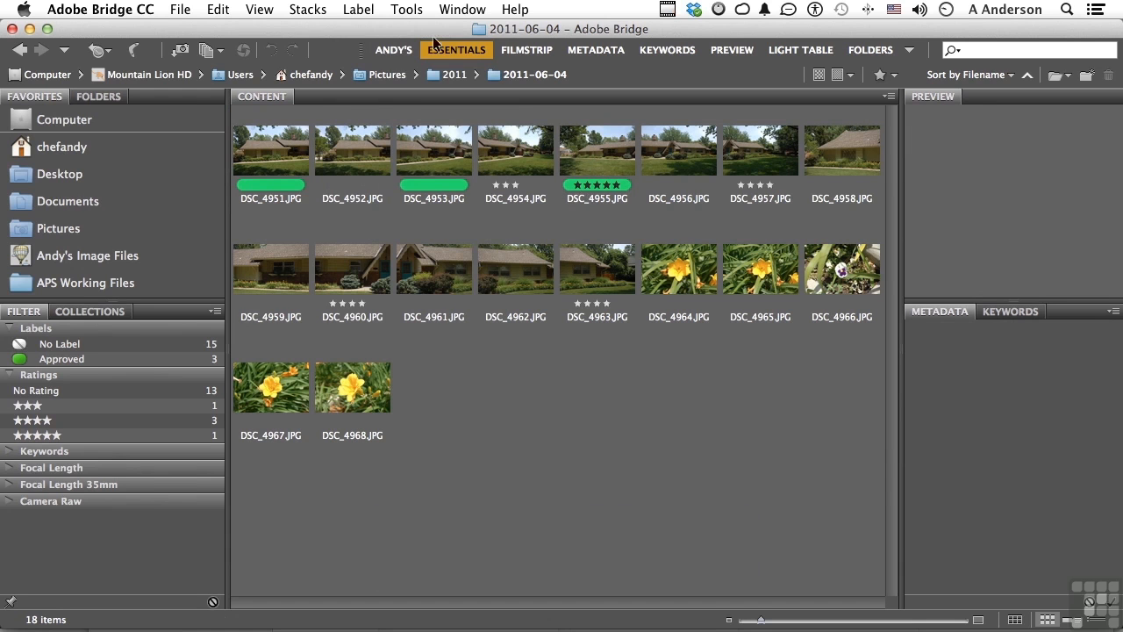
- Mark the photo DSC_4958.JPG as Reject
{"action": "left_click", "coordinate": [359, 8]}
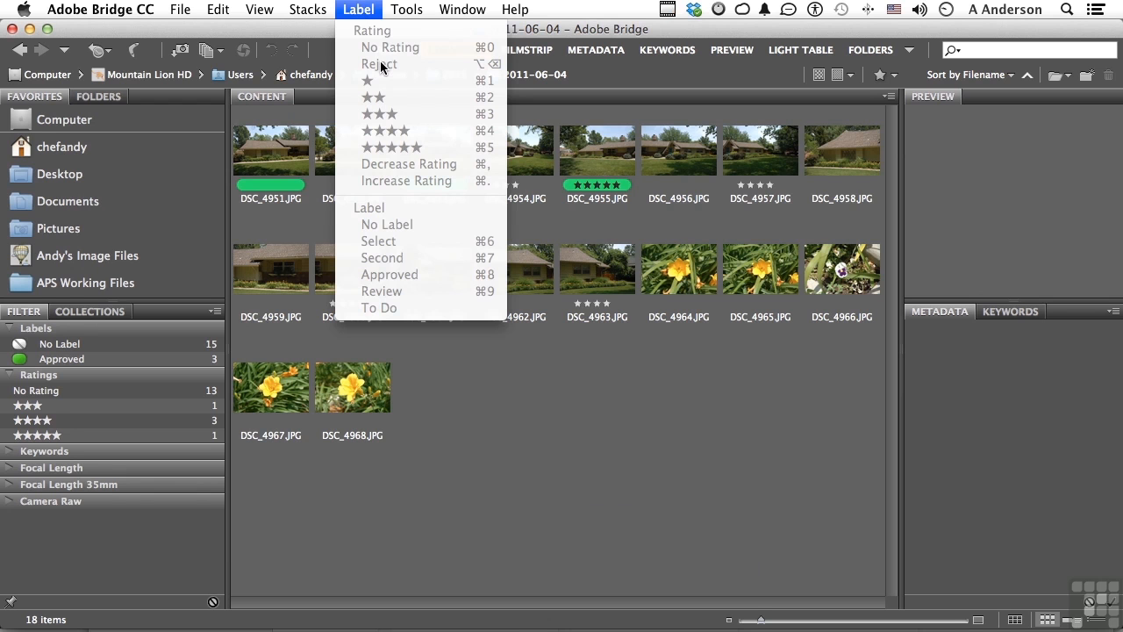
{"action": "left_click", "coordinate": [581, 453]}
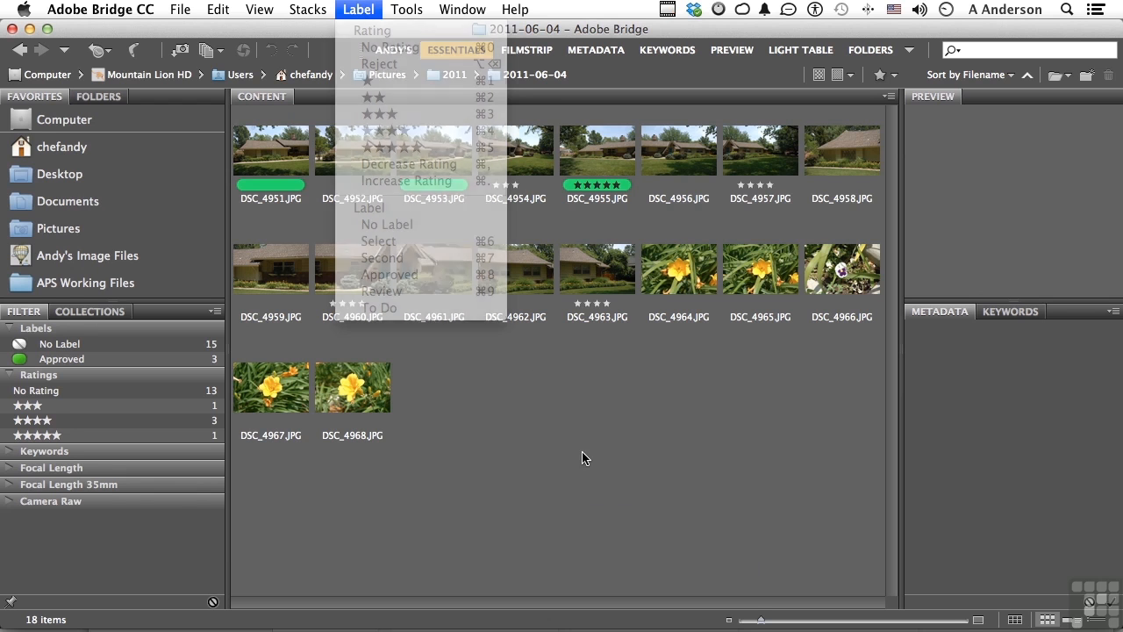
{"action": "left_click", "coordinate": [834, 148]}
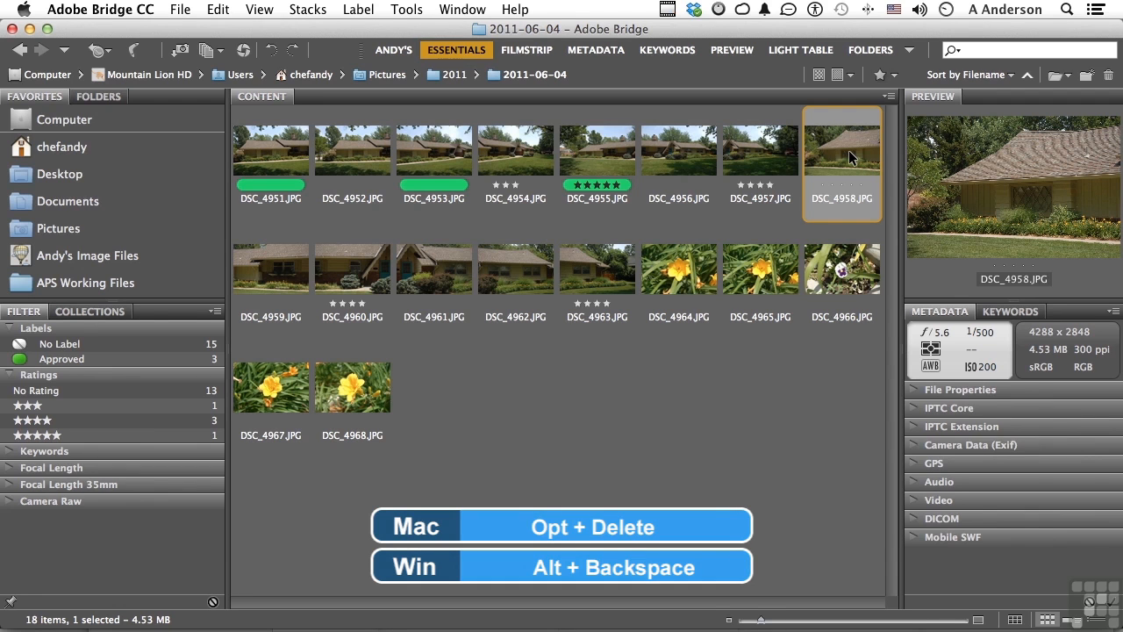
{"action": "key", "text": "alt+BackSpace"}
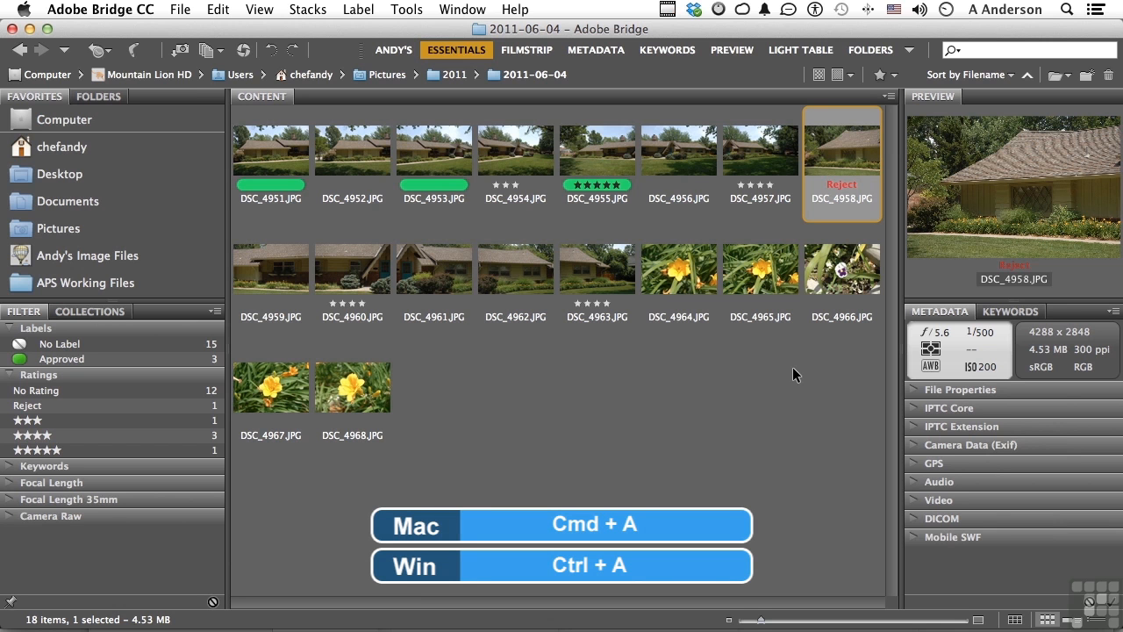
- Remove the ratings and labels from all images in the folder, and deselect them
{"action": "key", "text": "super+a"}
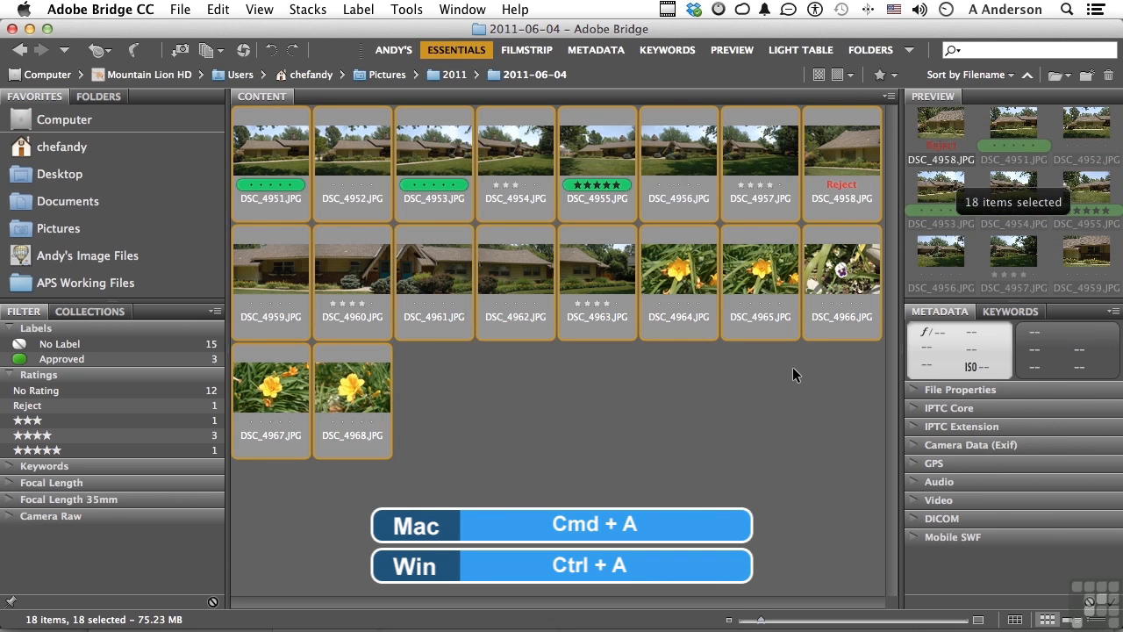
{"action": "left_click", "coordinate": [359, 9]}
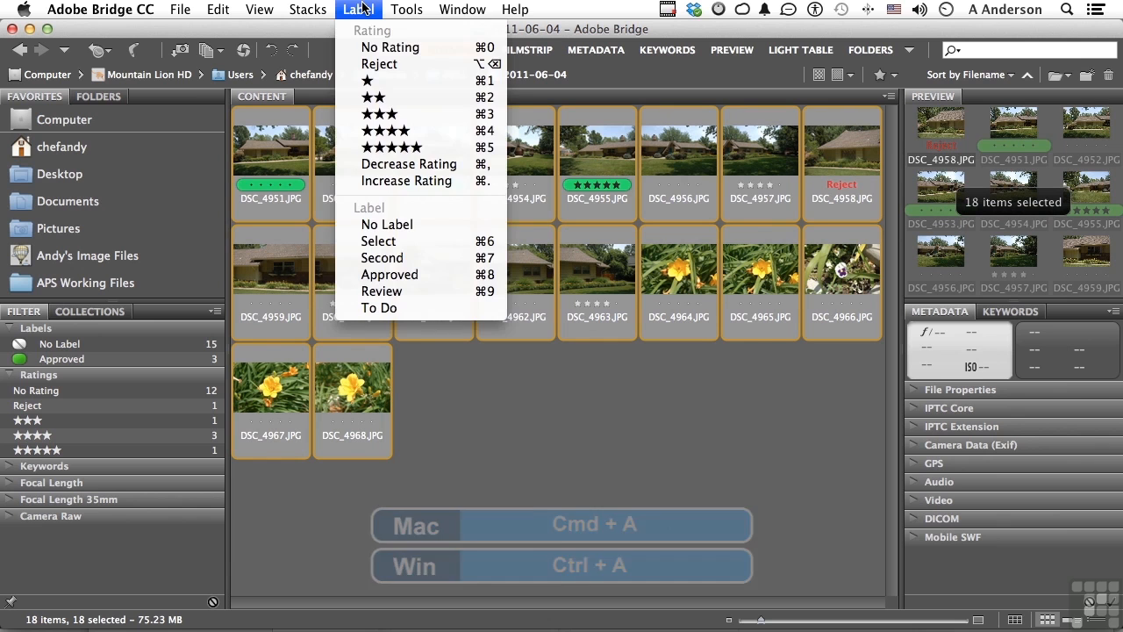
{"action": "left_click", "coordinate": [379, 47]}
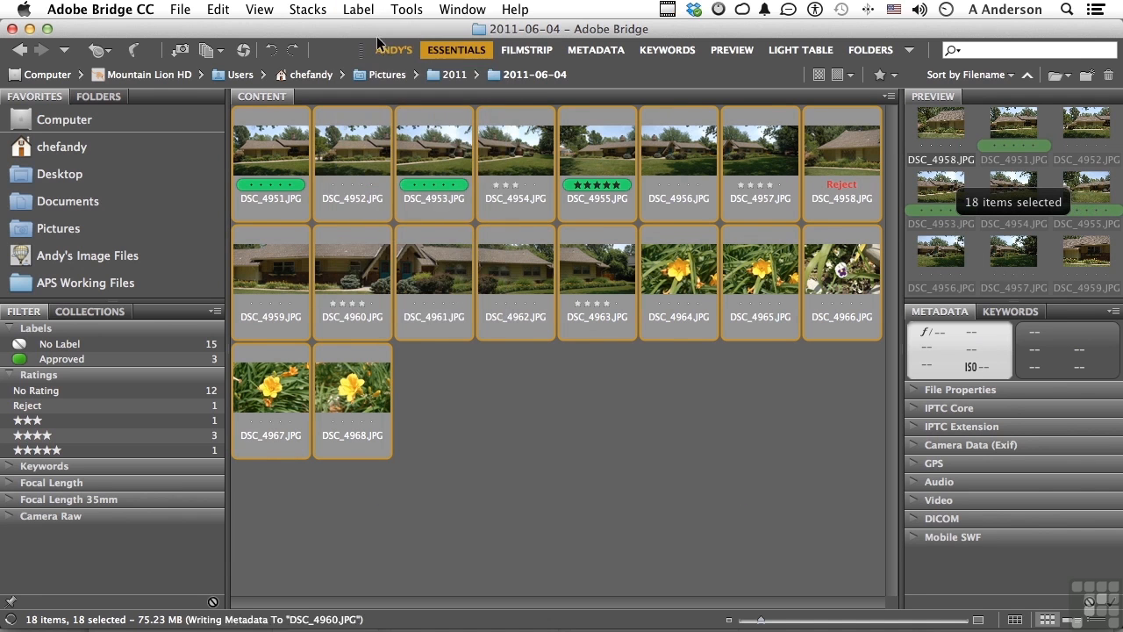
{"action": "left_click", "coordinate": [357, 10]}
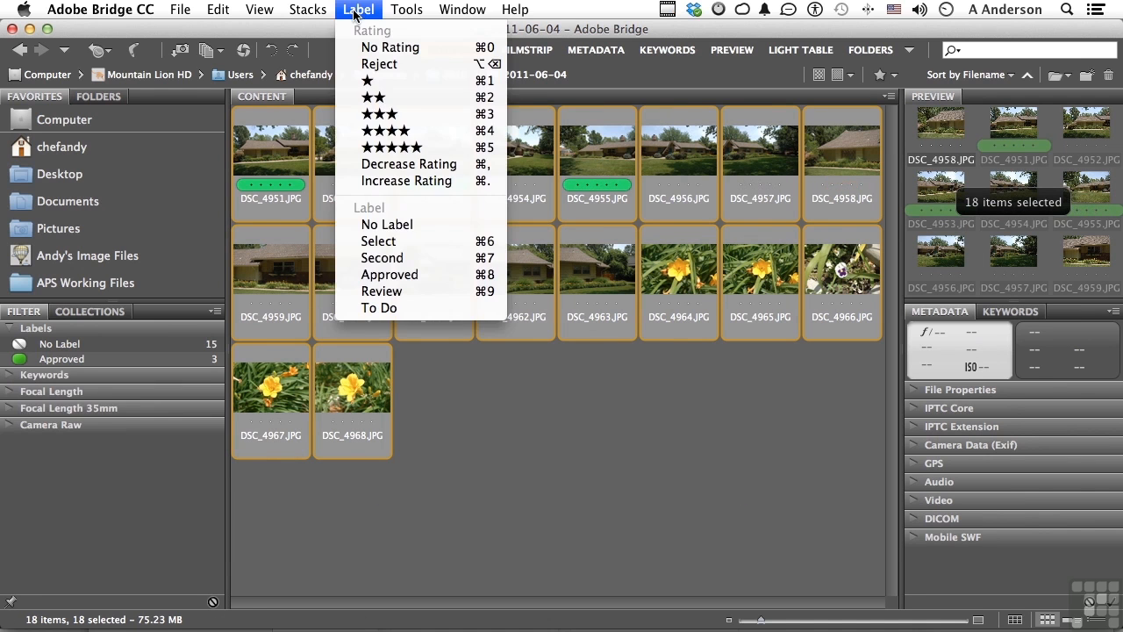
{"action": "left_click", "coordinate": [422, 225]}
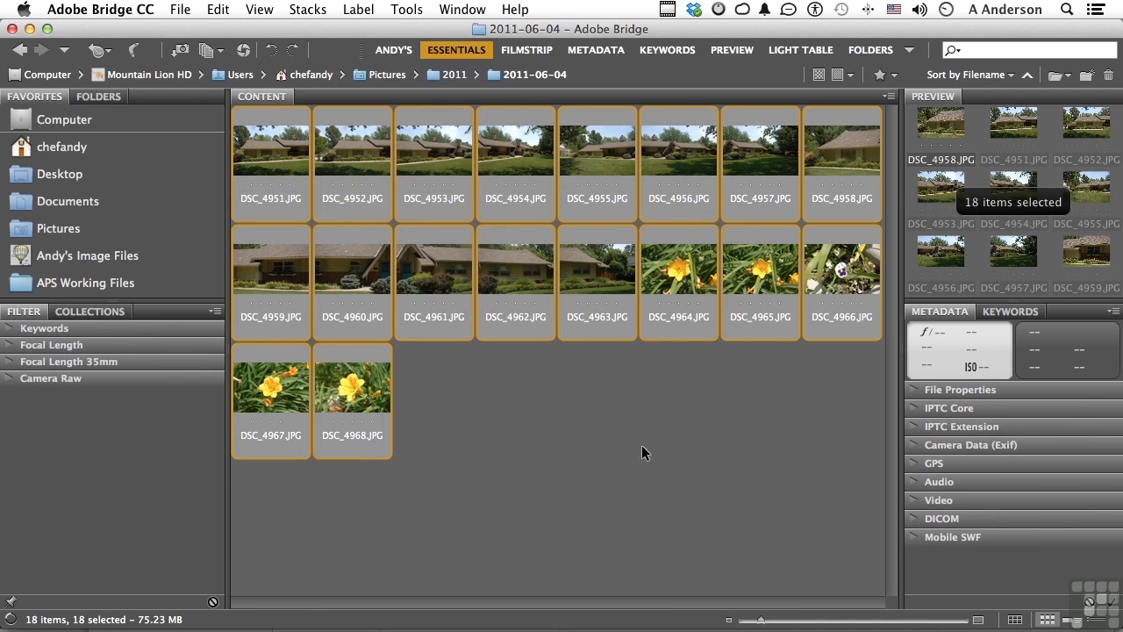
{"action": "left_click", "coordinate": [669, 474]}
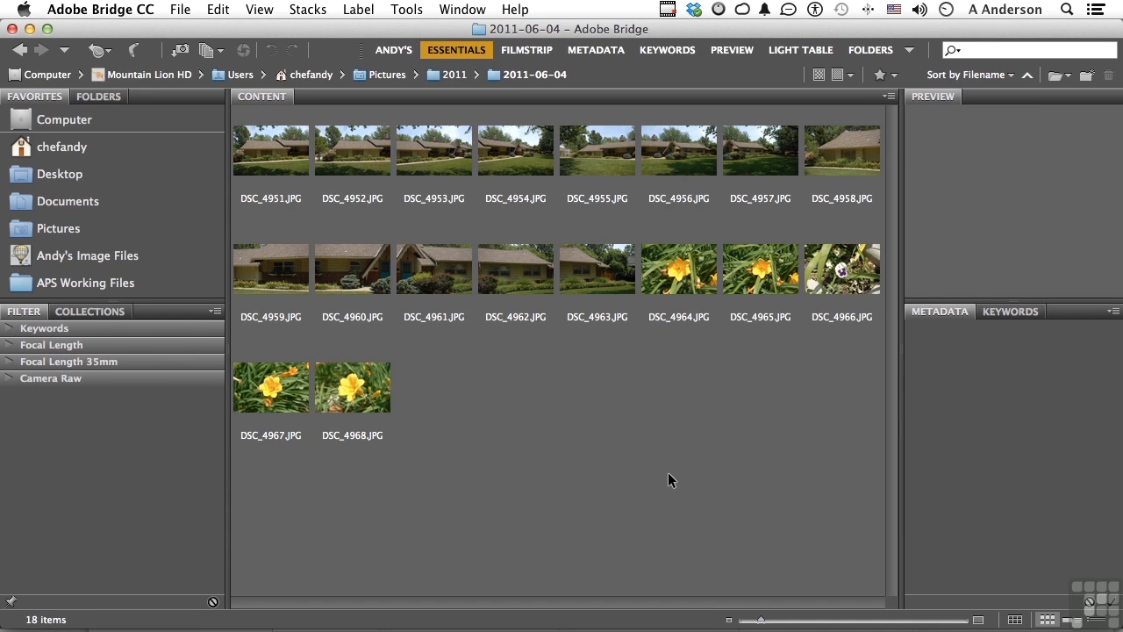
- With nothing selected, open all the images in the folder in Review Mode
{"action": "left_click", "coordinate": [765, 141]}
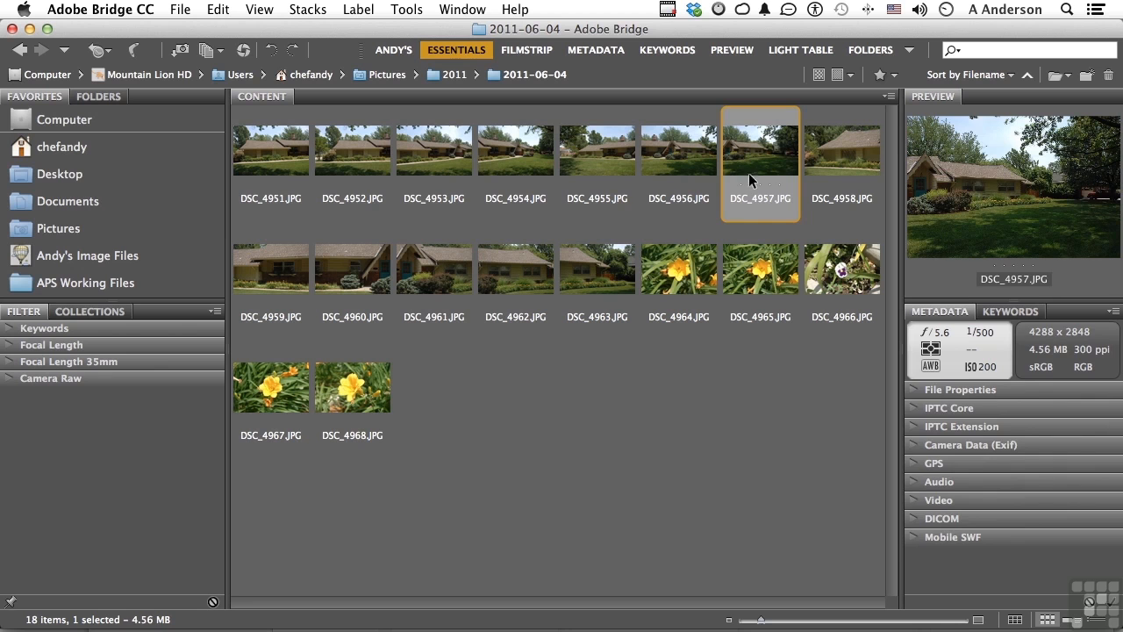
{"action": "left_click", "coordinate": [681, 363]}
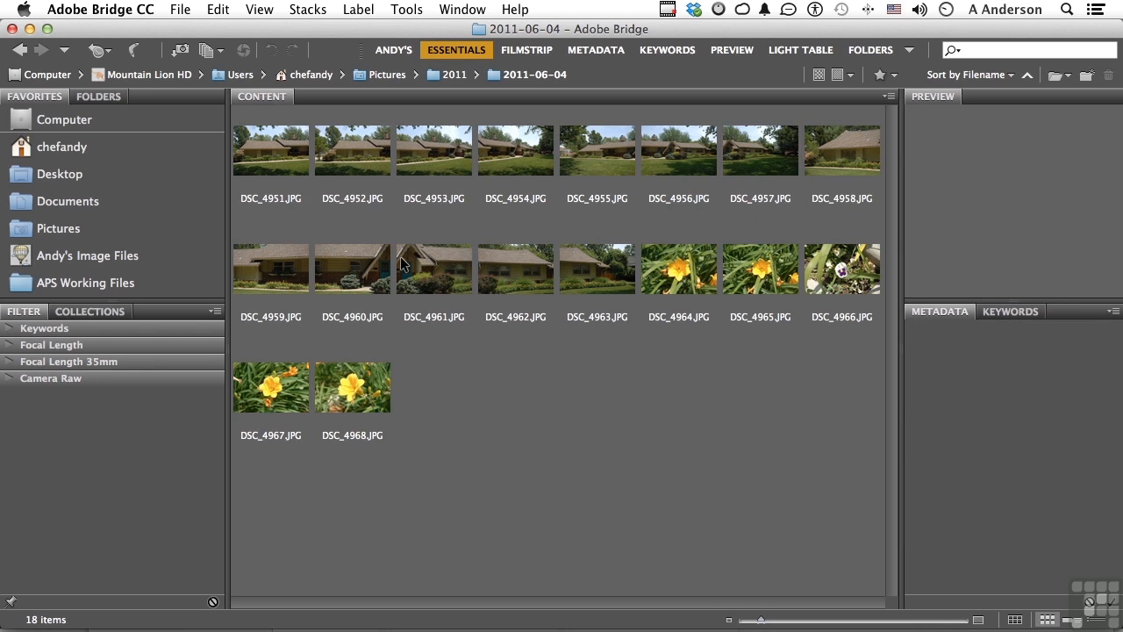
{"action": "left_click", "coordinate": [221, 51]}
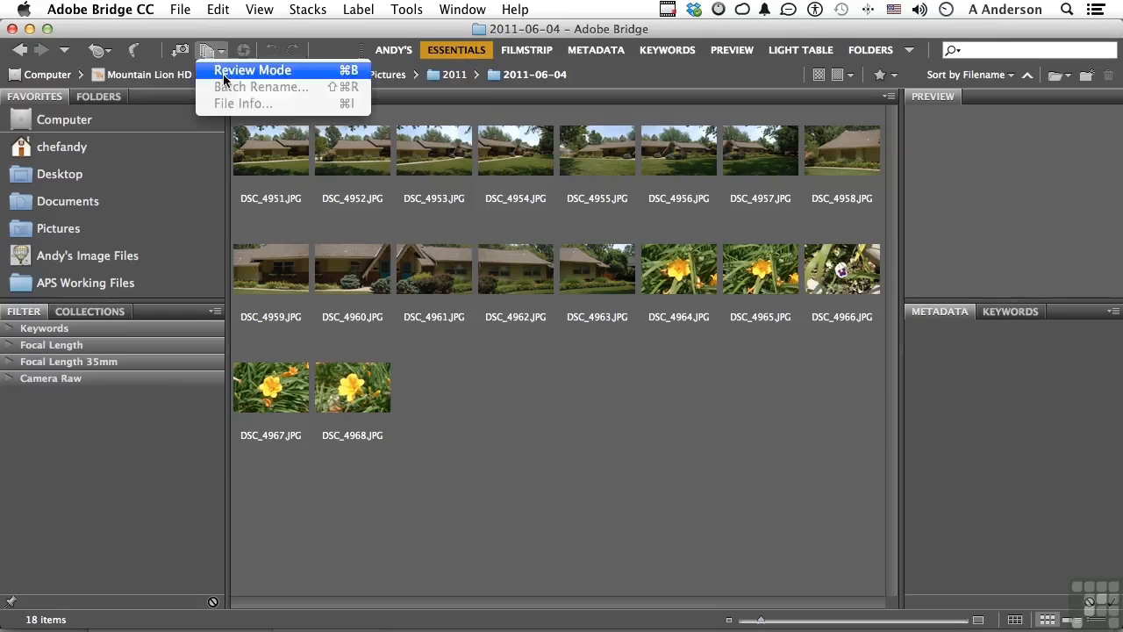
{"action": "left_click", "coordinate": [224, 75]}
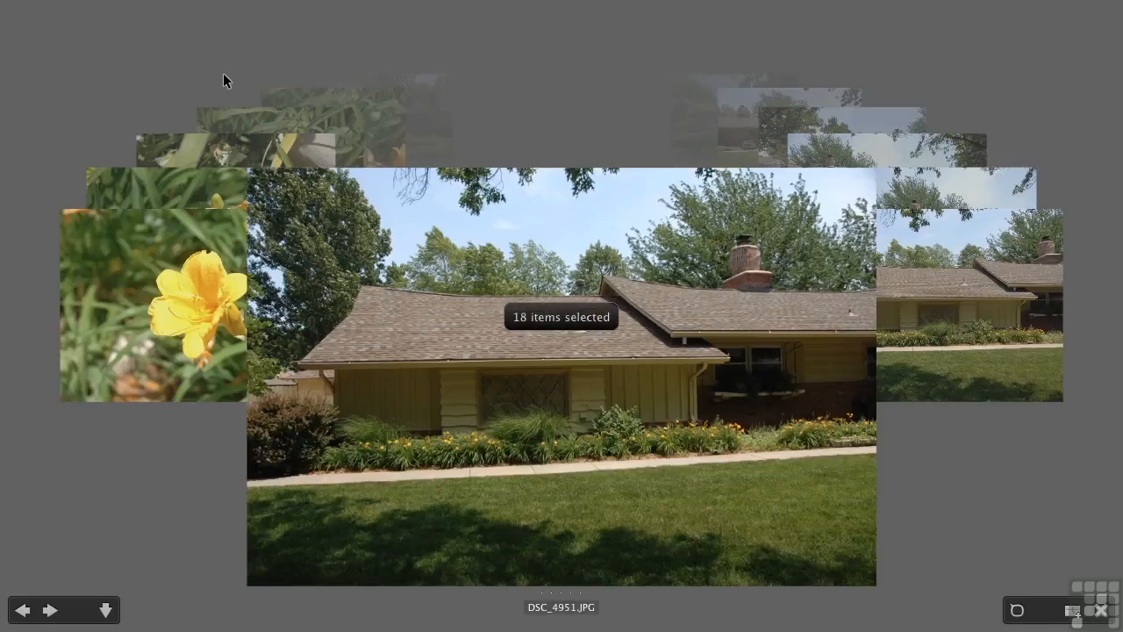
- Browse the review carousel, marking DSC_4966.JPG as Reject and rating DSC_4965.JPG five stars
{"action": "key", "text": "Left"}
{"action": "key", "text": "Right"}
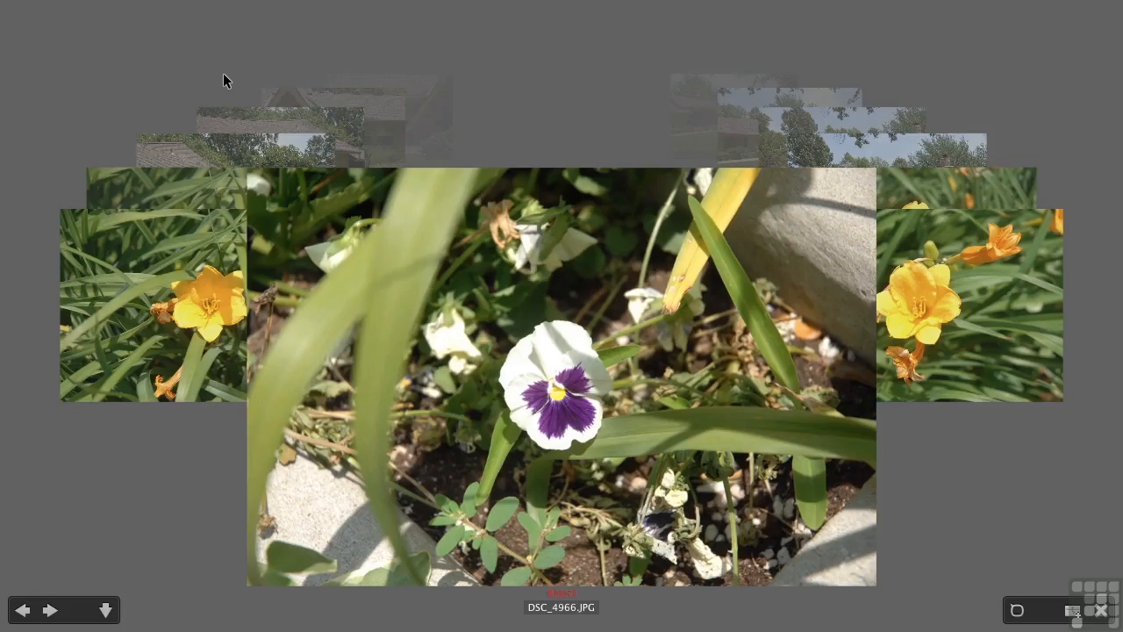
{"action": "key", "text": "Left"}
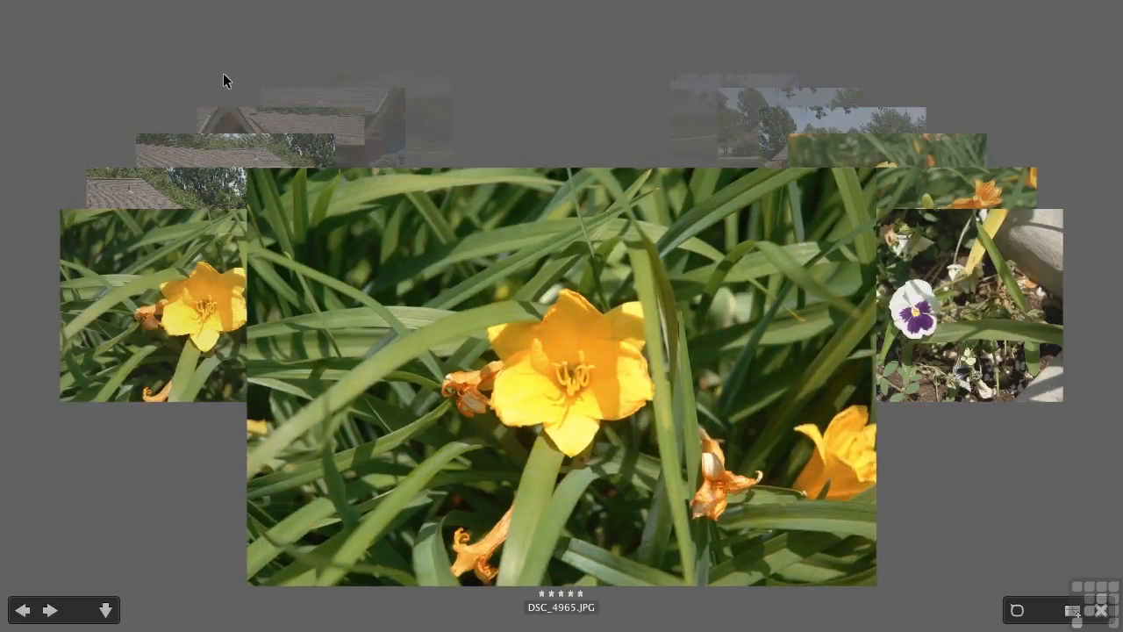
{"action": "key", "text": "Left"}
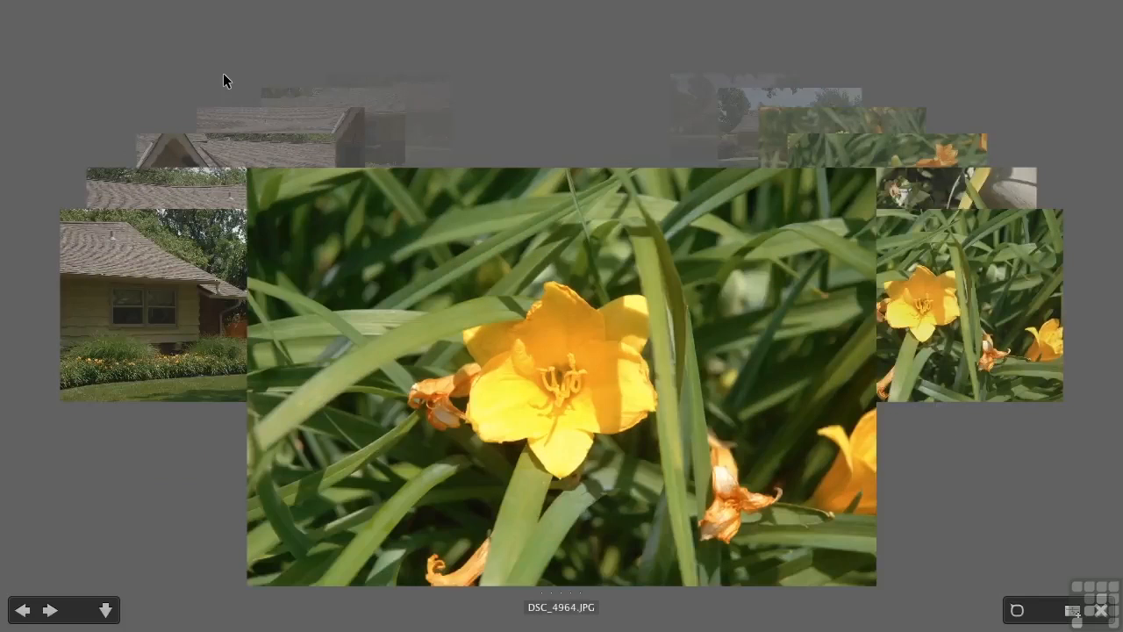
- Drop DSC_4965.JPG and DSC_4966.JPG from the review set, and exit Review Mode with all images deselected
{"action": "key", "text": "Right"}
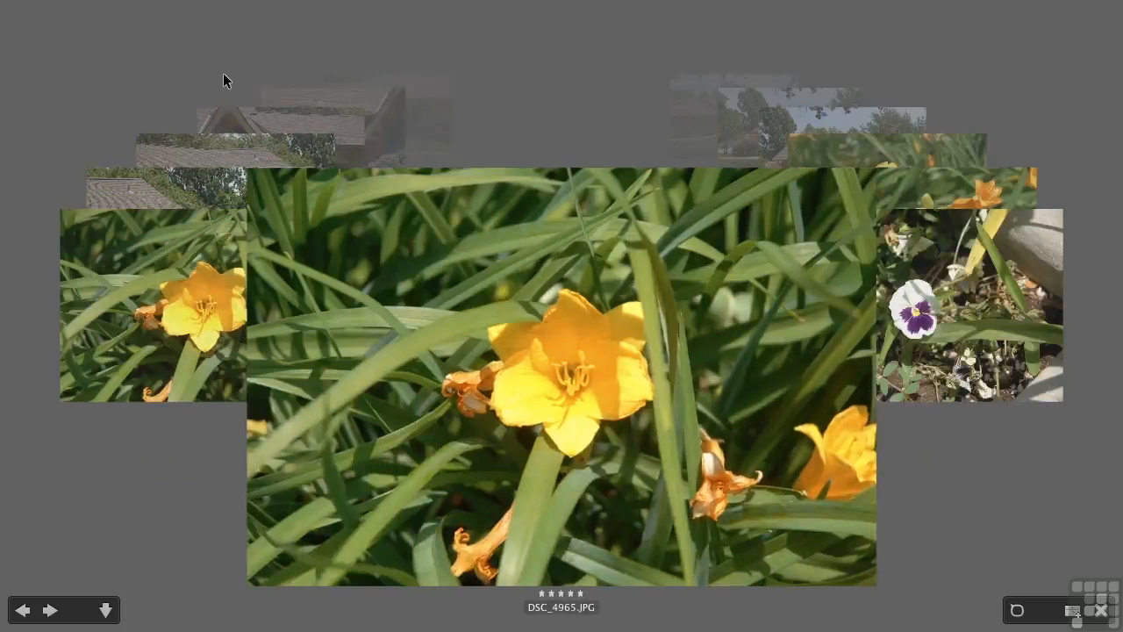
{"action": "key", "text": "Right"}
{"action": "key", "text": "Right"}
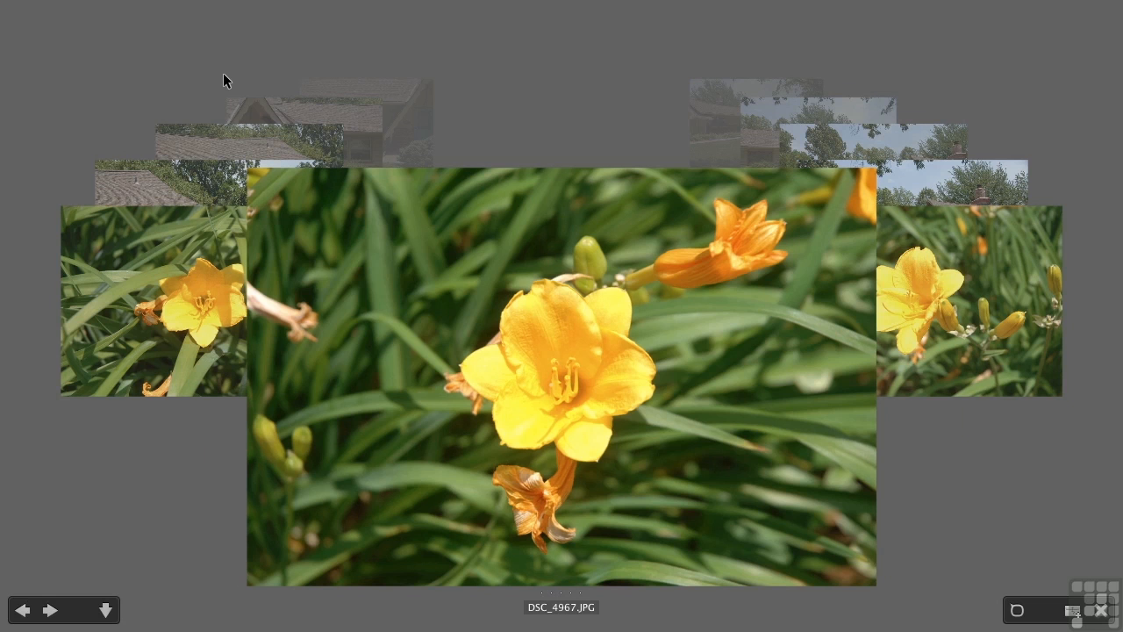
{"action": "left_click", "coordinate": [1102, 613]}
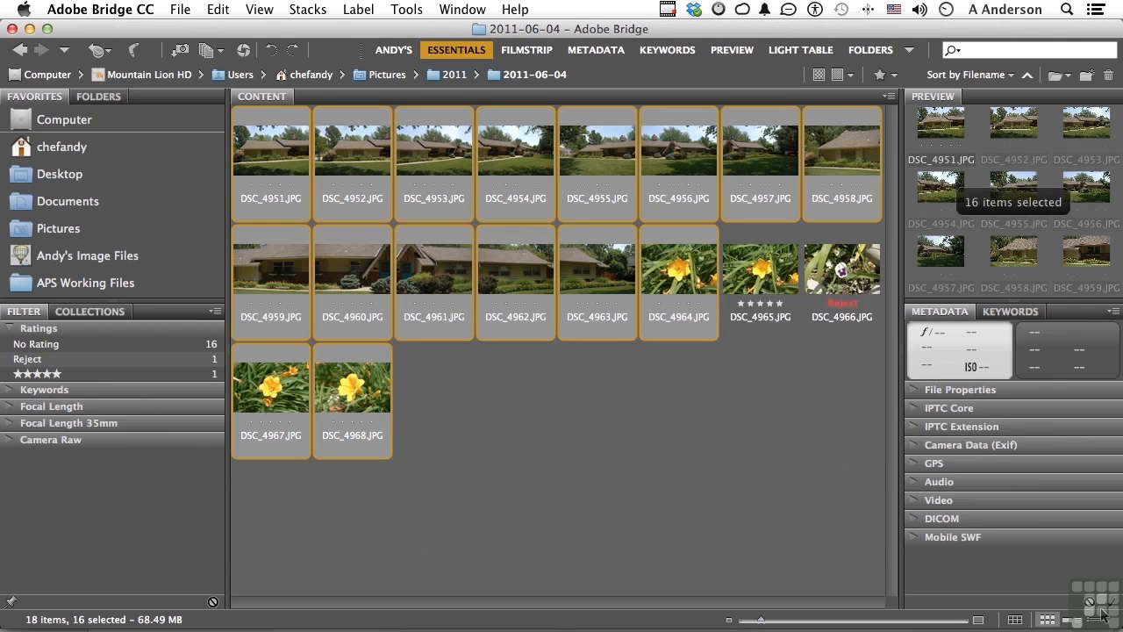
{"action": "left_click", "coordinate": [694, 427]}
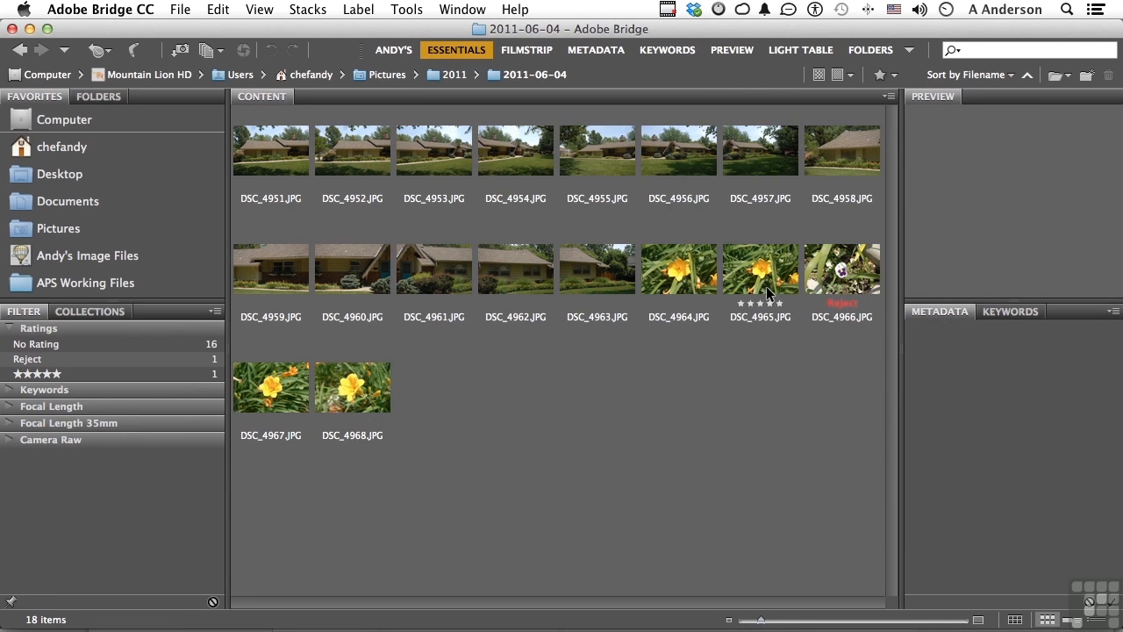